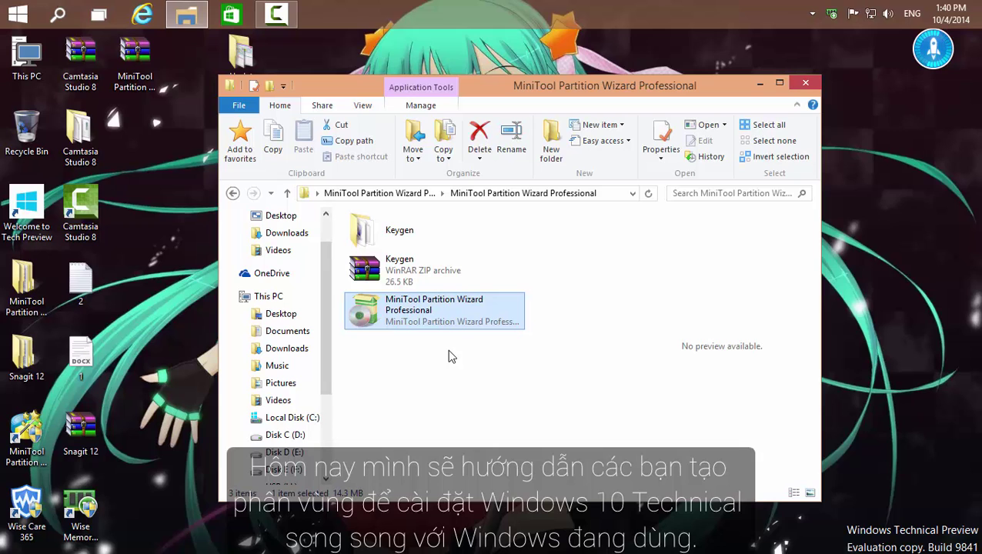
Run the MiniTool Partition Wizard Professional installer and accept its license agreement.
double_click(415, 308)
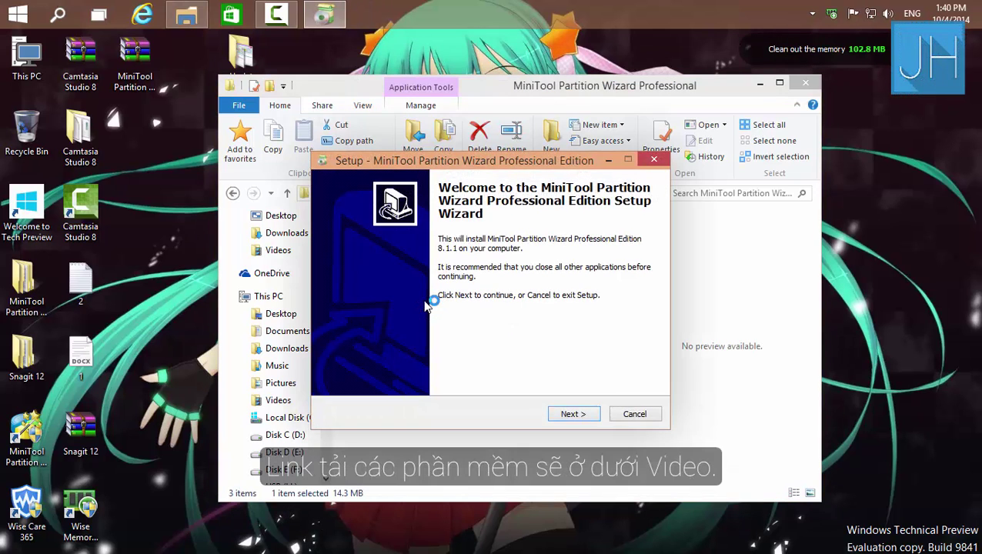
left_click(573, 415)
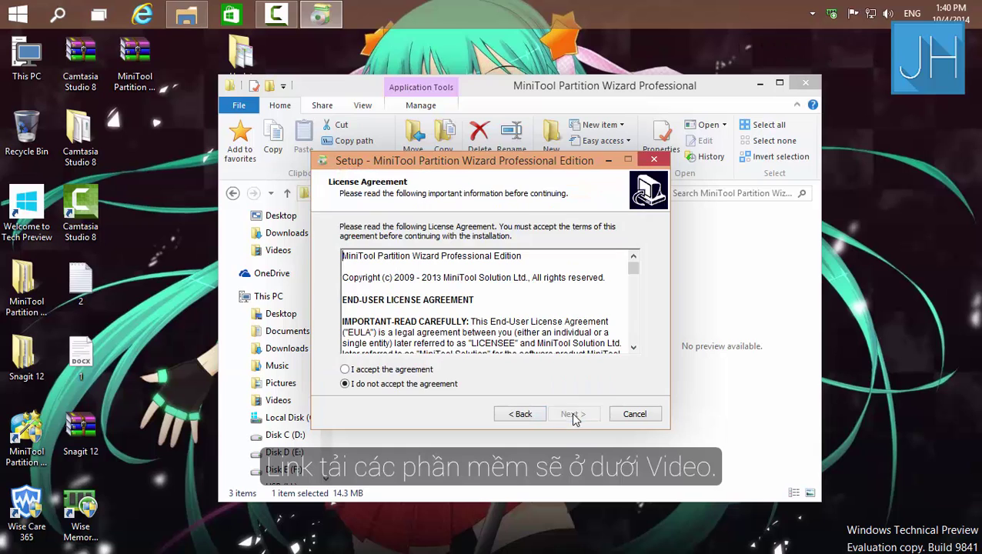
left_click(384, 370)
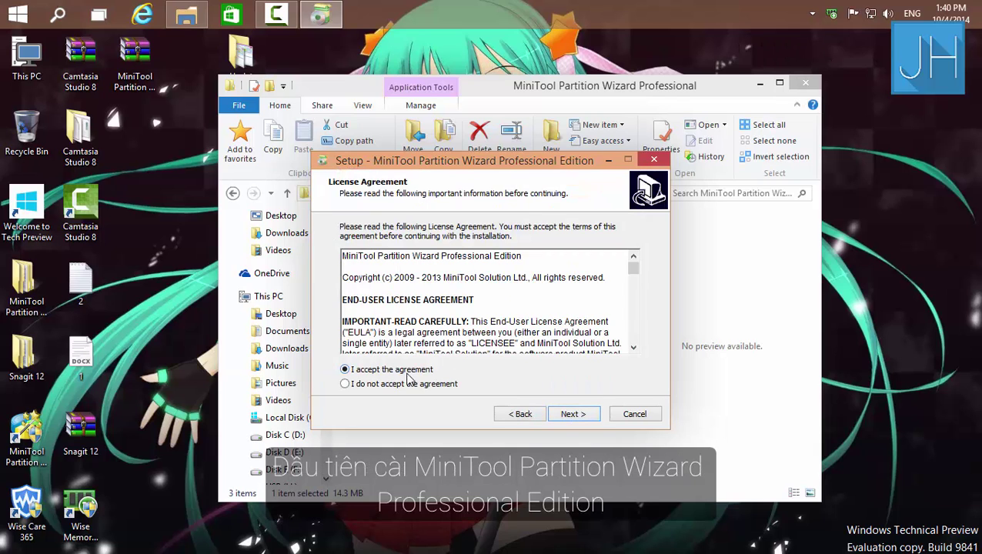
left_click(573, 414)
Keep the default destination folder and the default Start menu folder for the installation.
left_click(530, 278)
left_click_drag(529, 278, 338, 283)
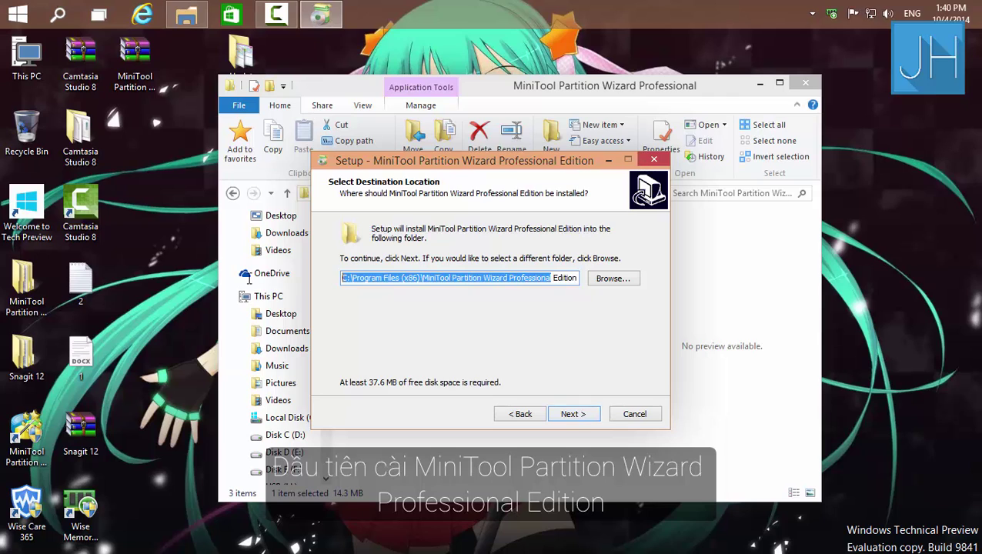
left_click(573, 414)
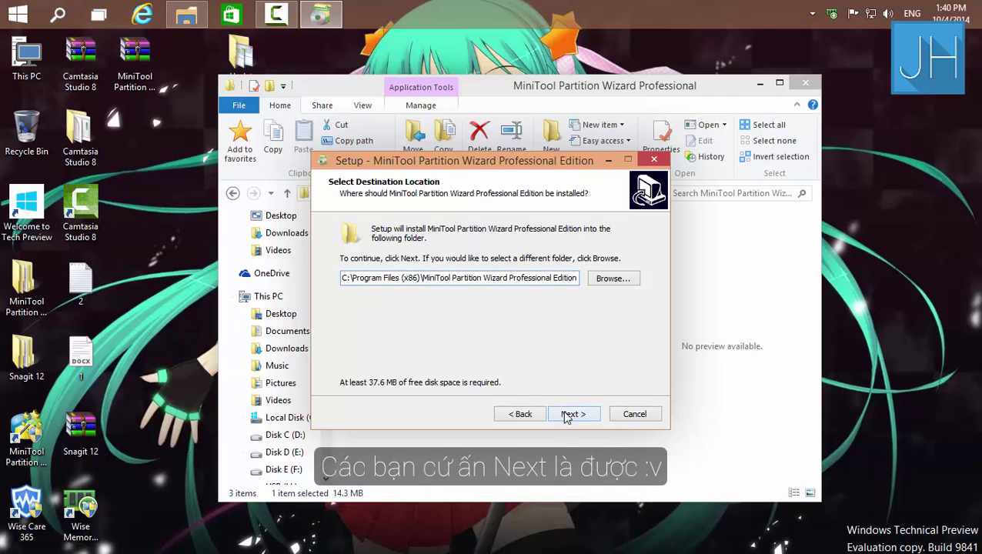
left_click(535, 283)
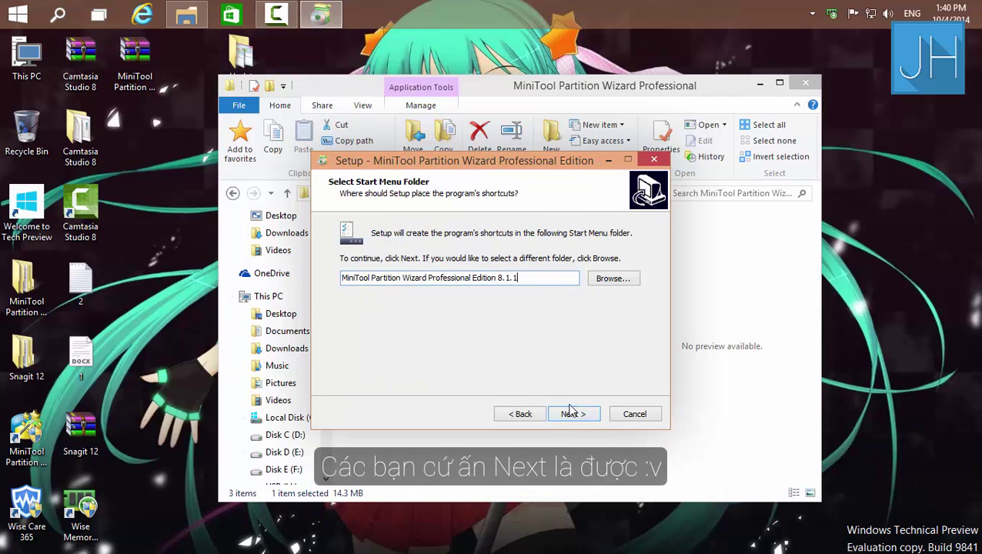
left_click(573, 414)
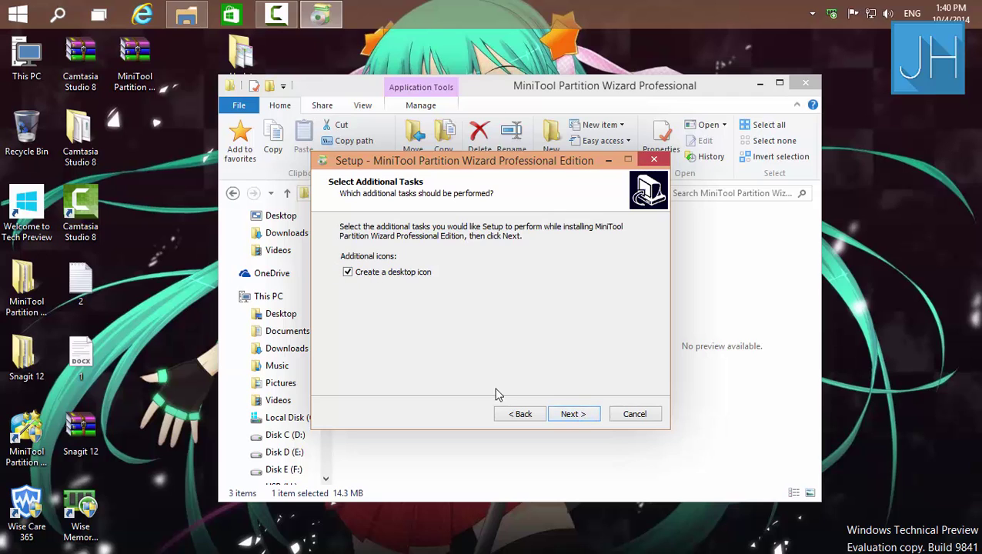
Install the program with a desktop icon and finish setup with the option to launch it.
left_click(573, 414)
left_click(573, 414)
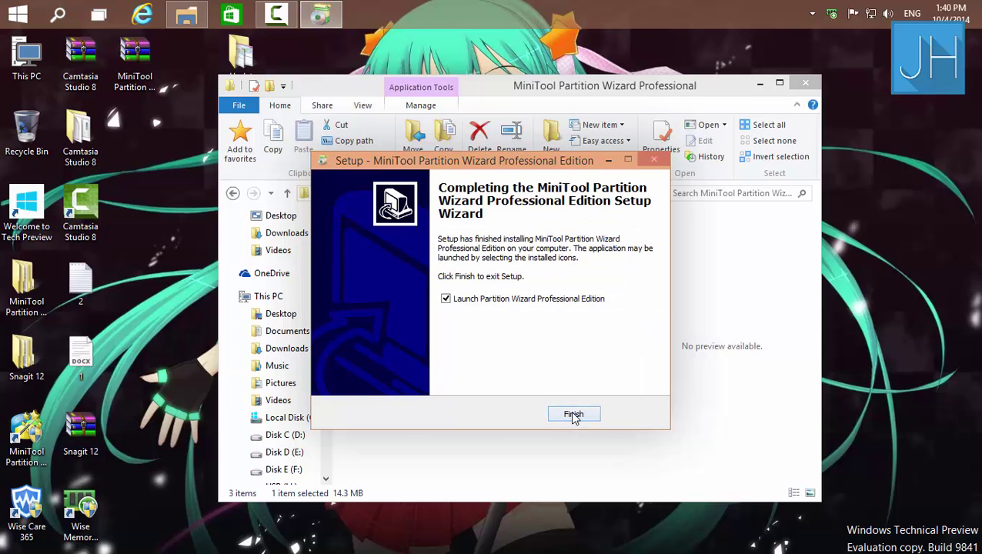
left_click(573, 414)
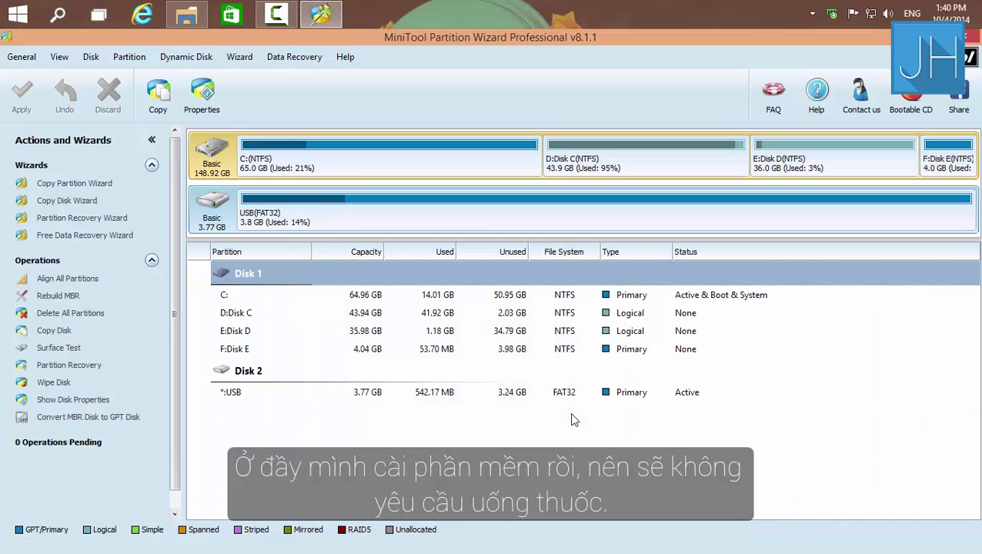
Run KeyGen from the Keygen folder in File Explorer and generate a Professional Edition license key.
left_click(176, 24)
double_click(397, 232)
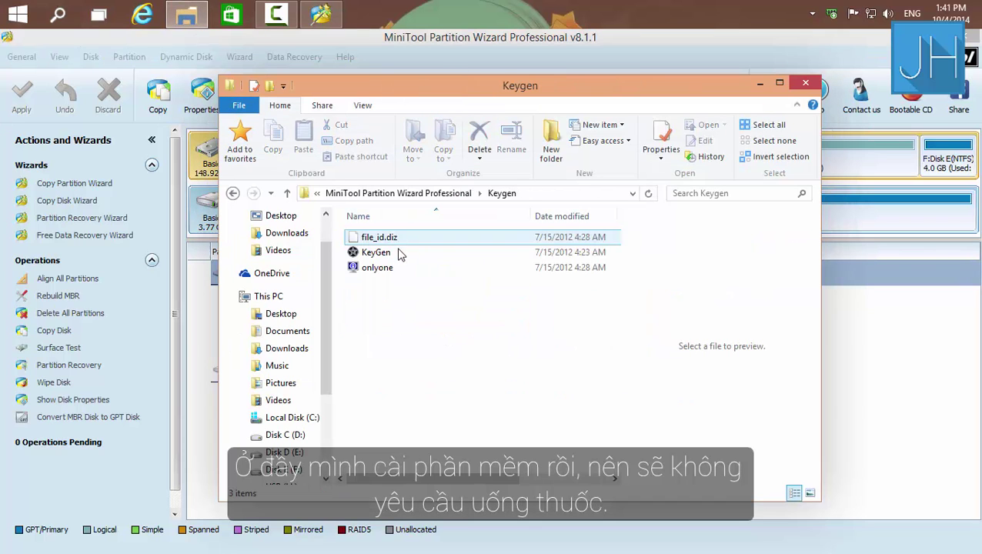
double_click(376, 254)
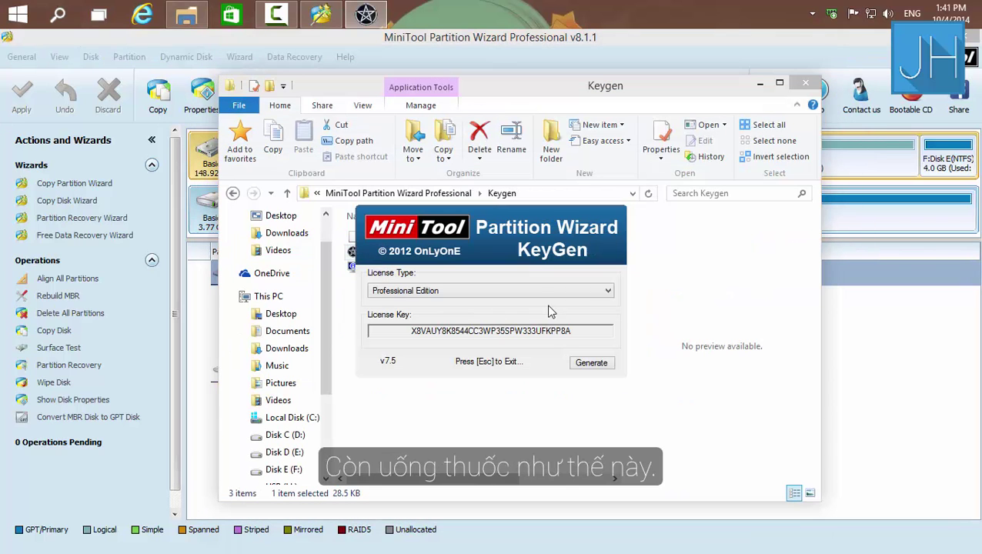
left_click(589, 365)
Copy the generated license key, then close the key generator and its folder window.
double_click(560, 330)
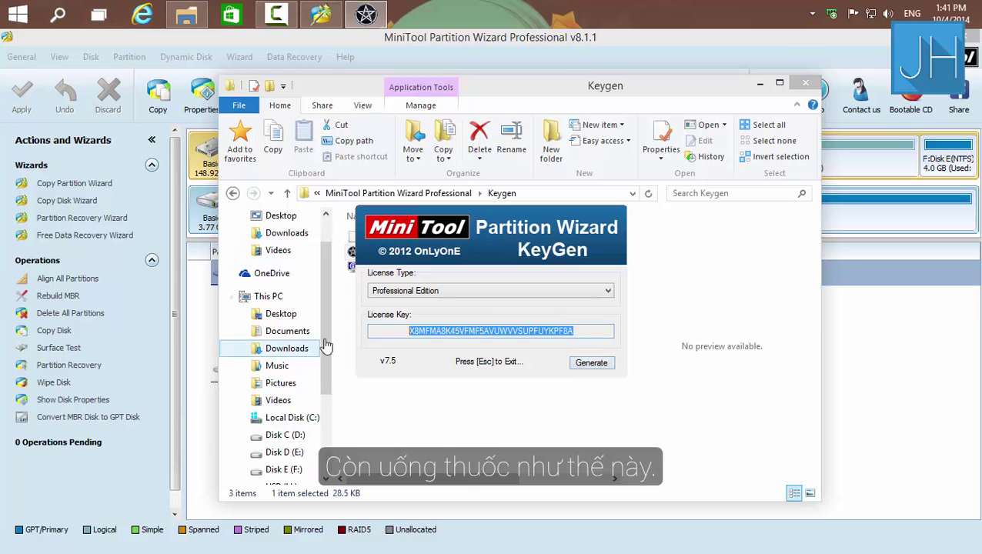
right_click(463, 332)
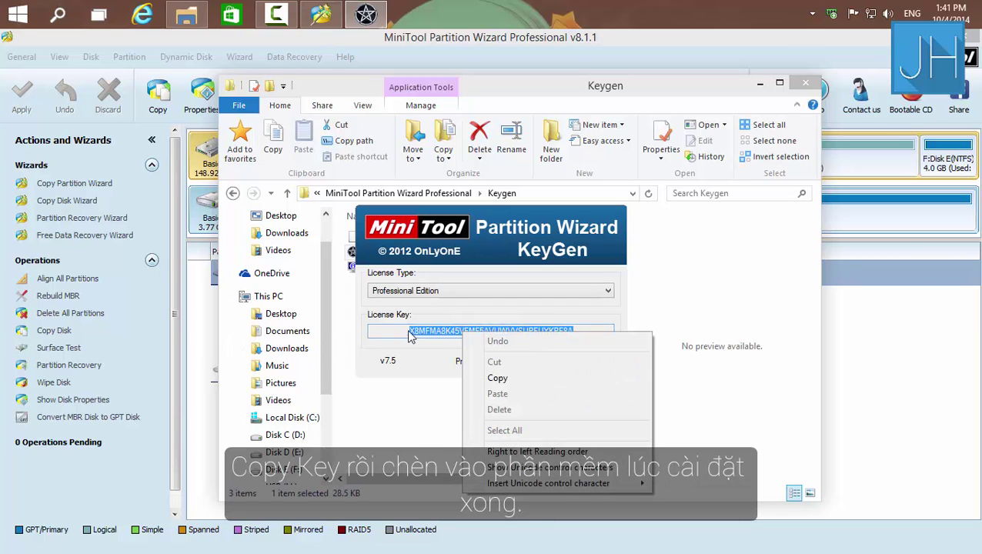
left_click(477, 377)
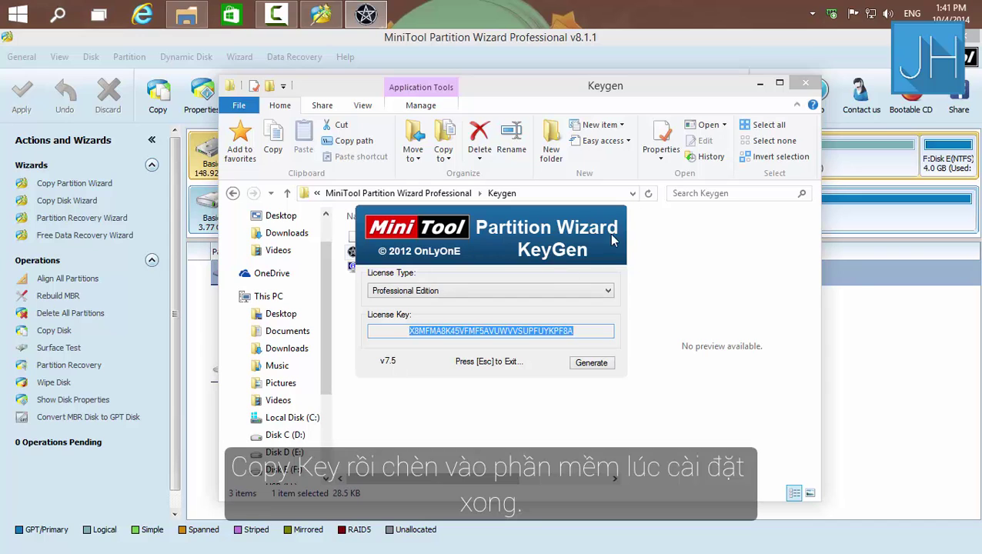
key("Escape")
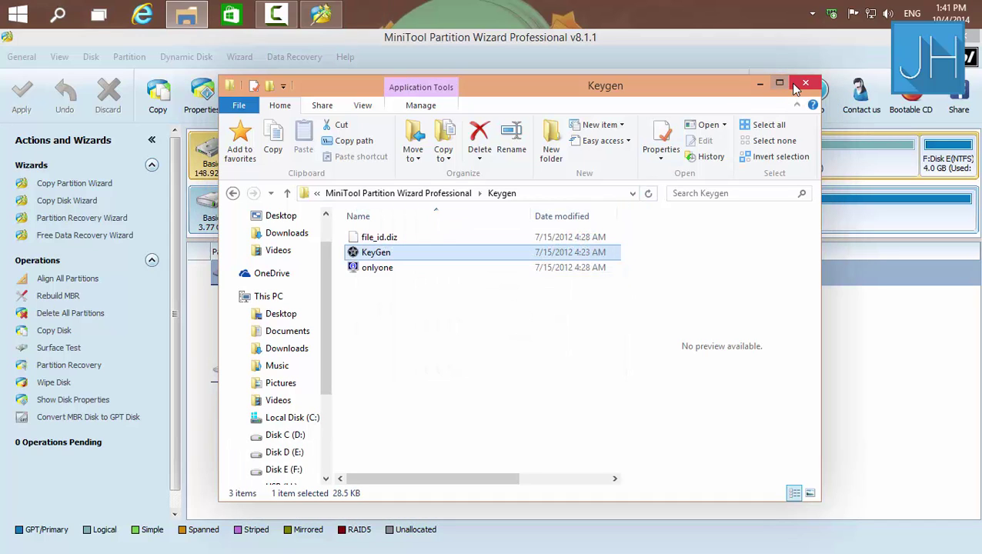
left_click(805, 83)
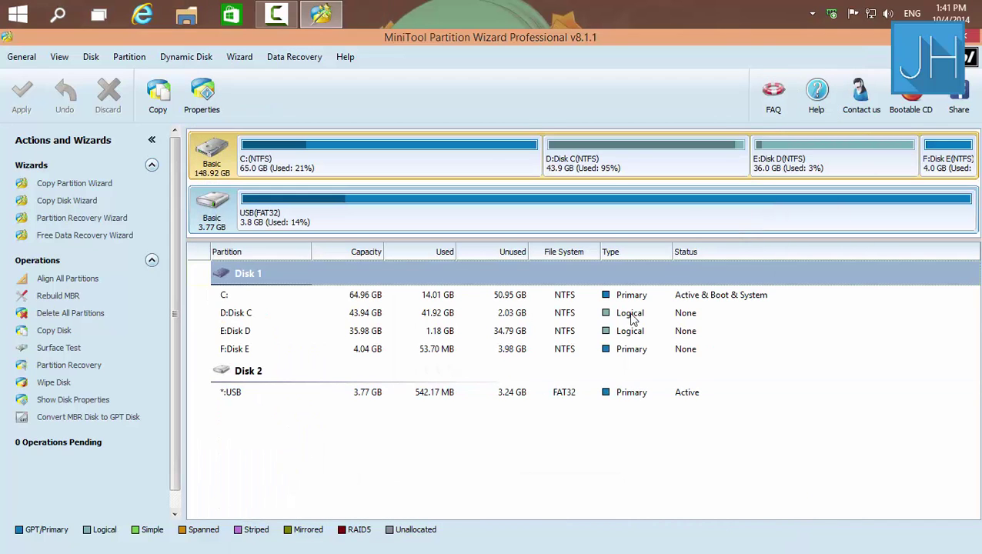
Shrink the E: partition (Disk D) to about 31 GB, leaving about 5 GB of unallocated space before it.
left_click(399, 152)
left_click(561, 157)
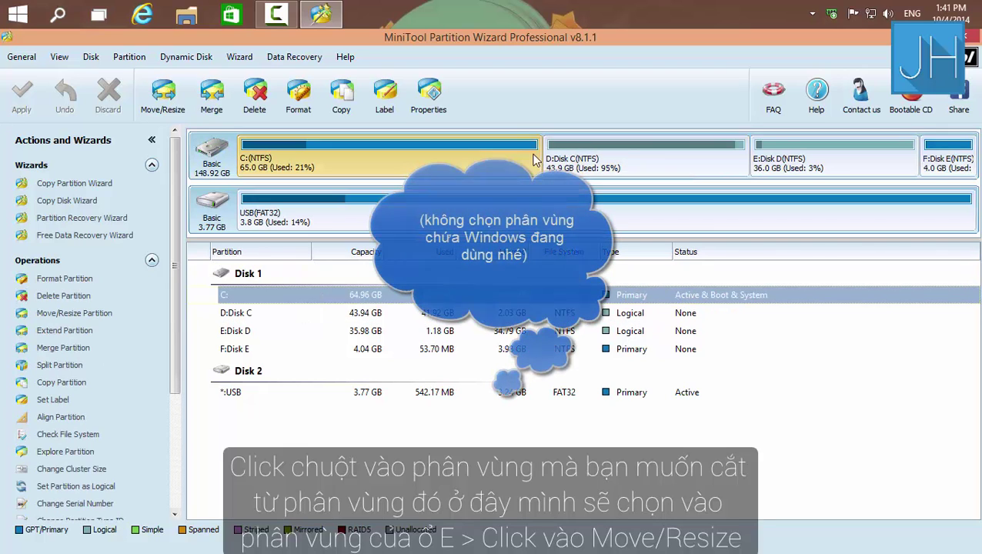
left_click(828, 154)
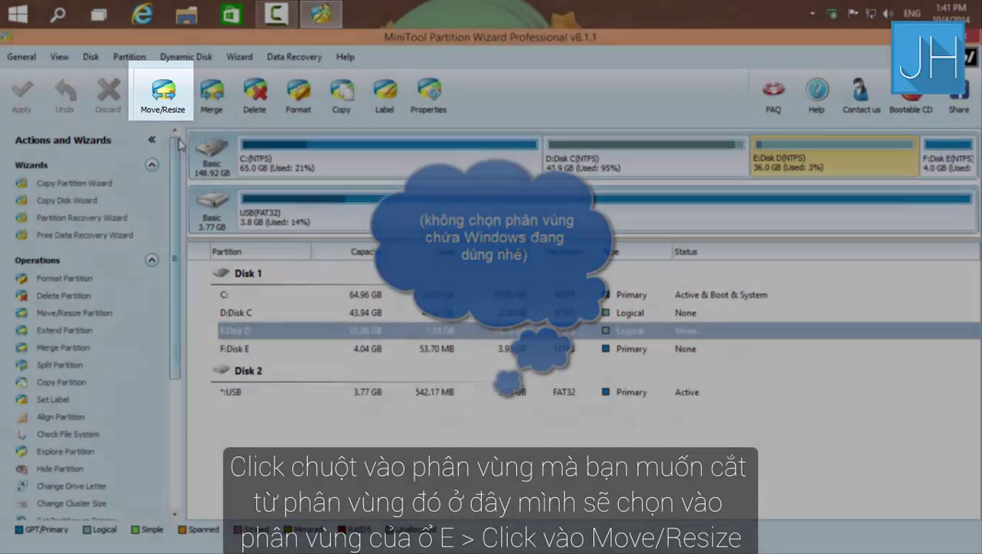
left_click(164, 96)
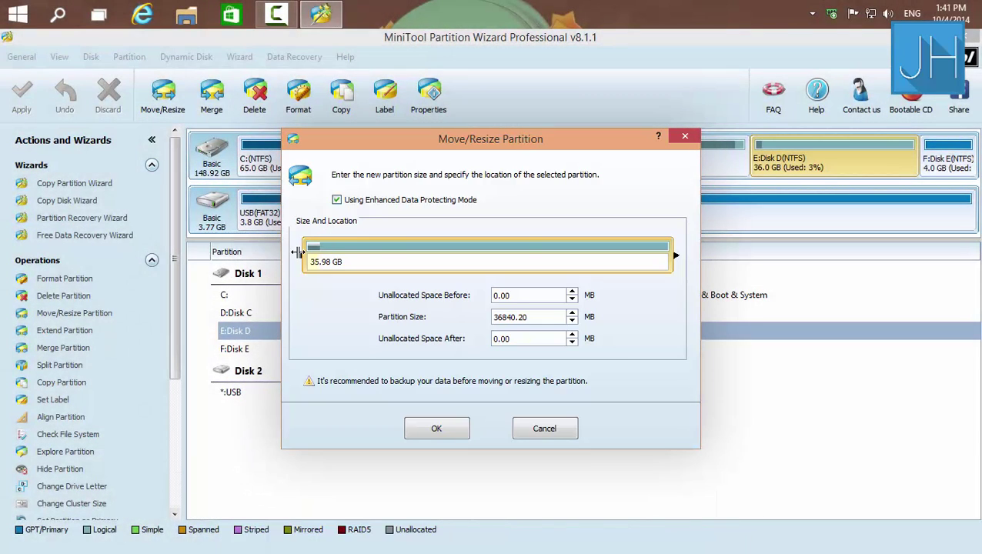
left_click_drag(299, 255, 350, 255)
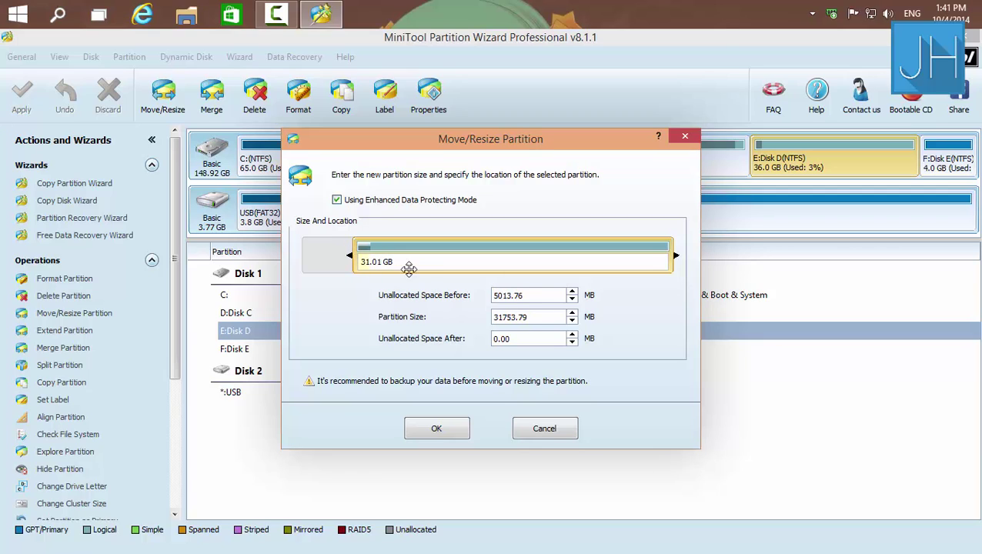
left_click_drag(523, 296, 483, 295)
left_click_drag(548, 317, 423, 319)
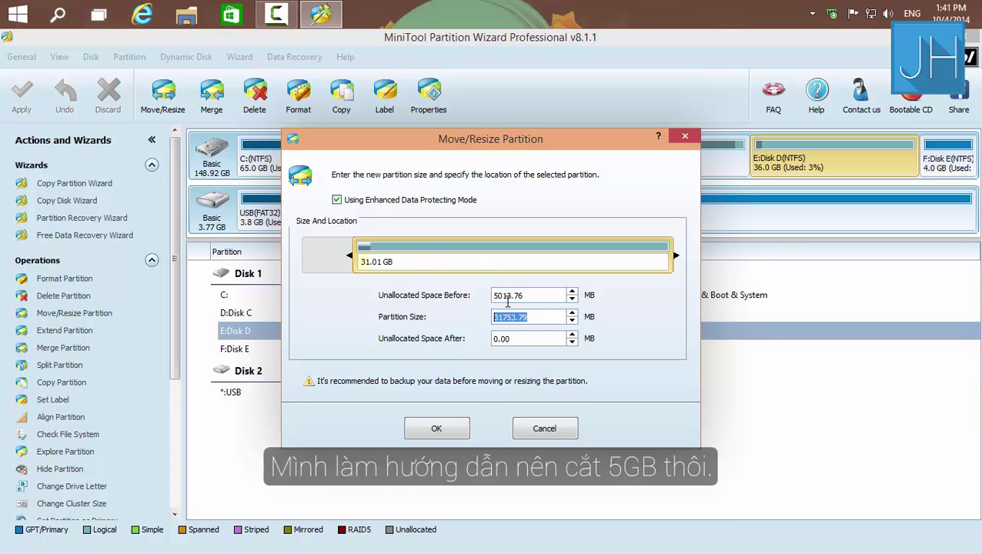
left_click_drag(522, 296, 375, 297)
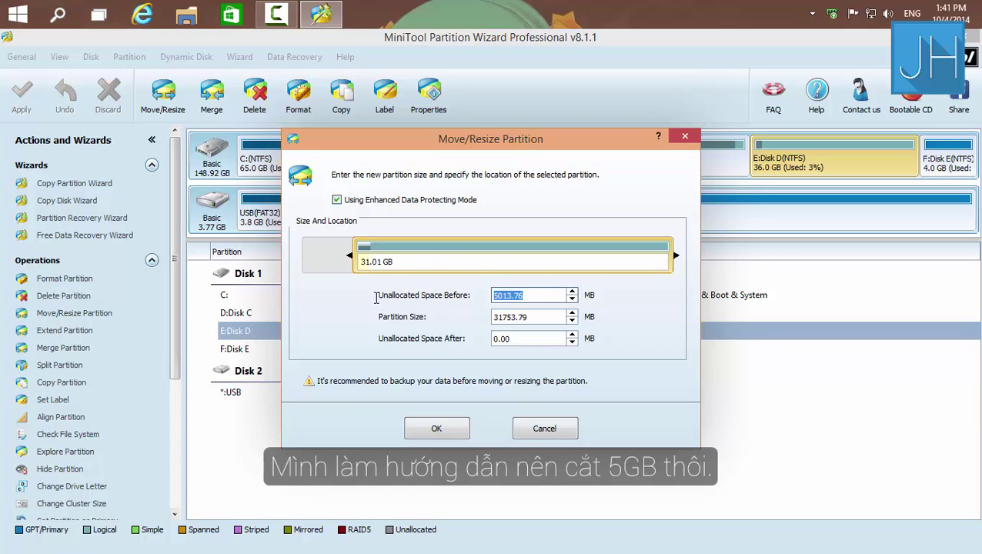
left_click(438, 429)
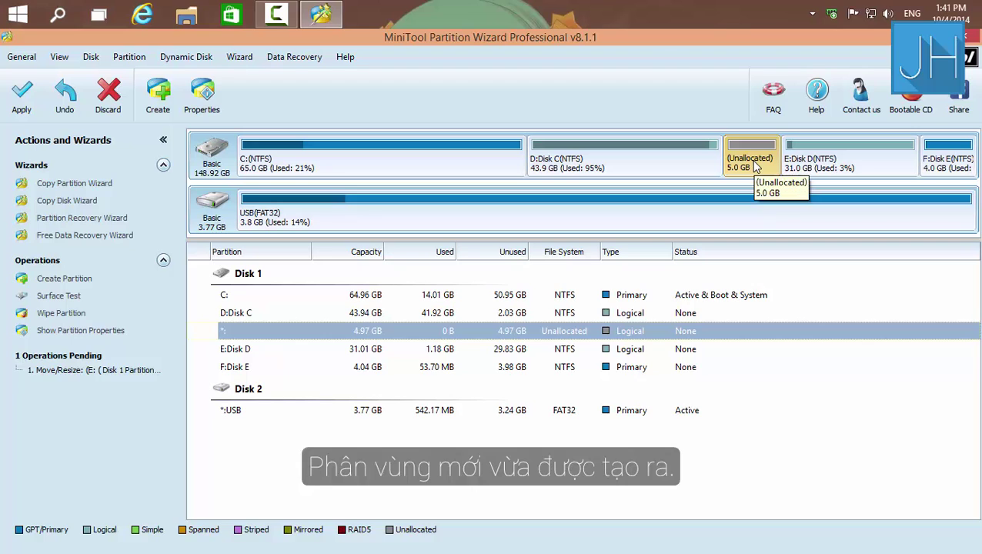
Create a partition labelled Windows 10 TH in the unallocated space, with the NTFS file system and drive letter I:.
left_click(158, 96)
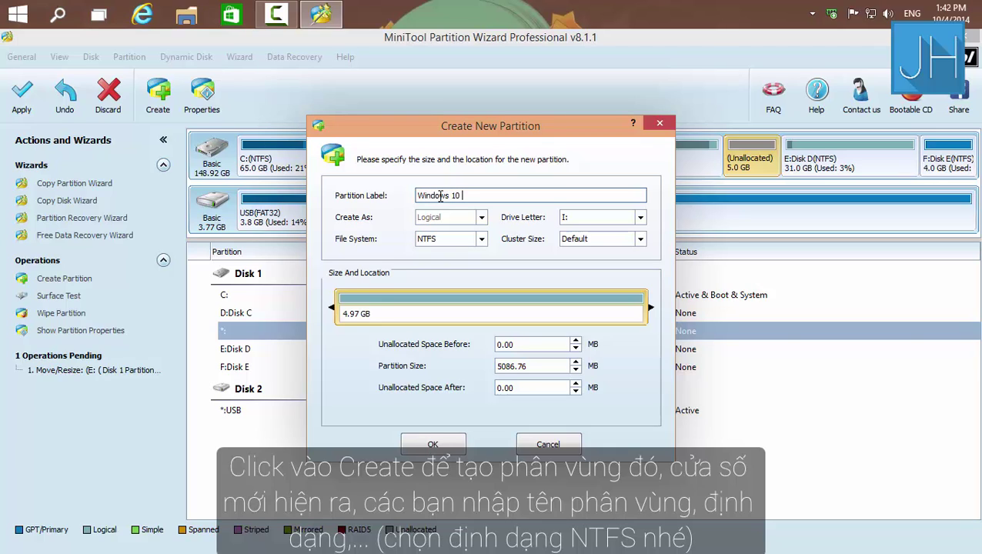
left_click(446, 239)
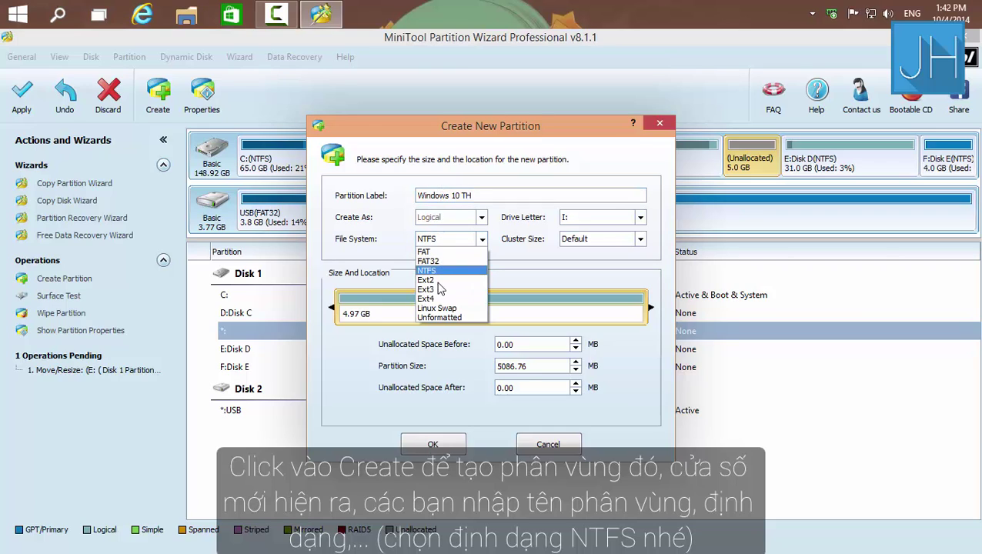
left_click(440, 273)
left_click(590, 223)
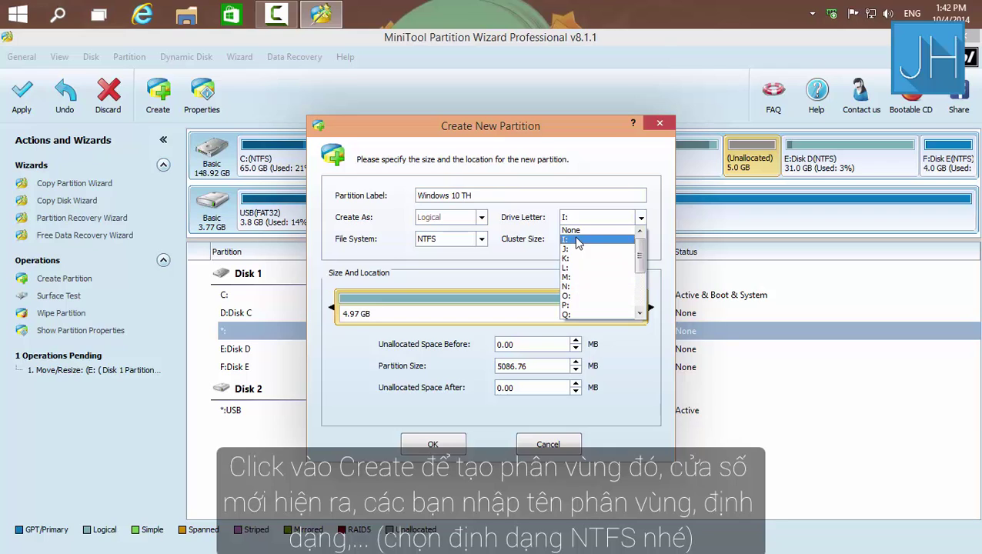
left_click(576, 240)
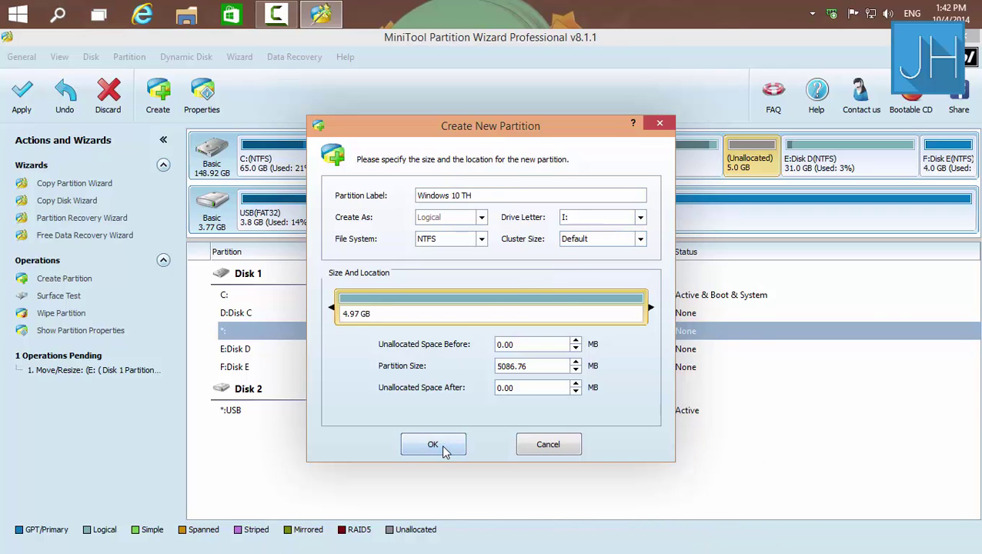
left_click(433, 445)
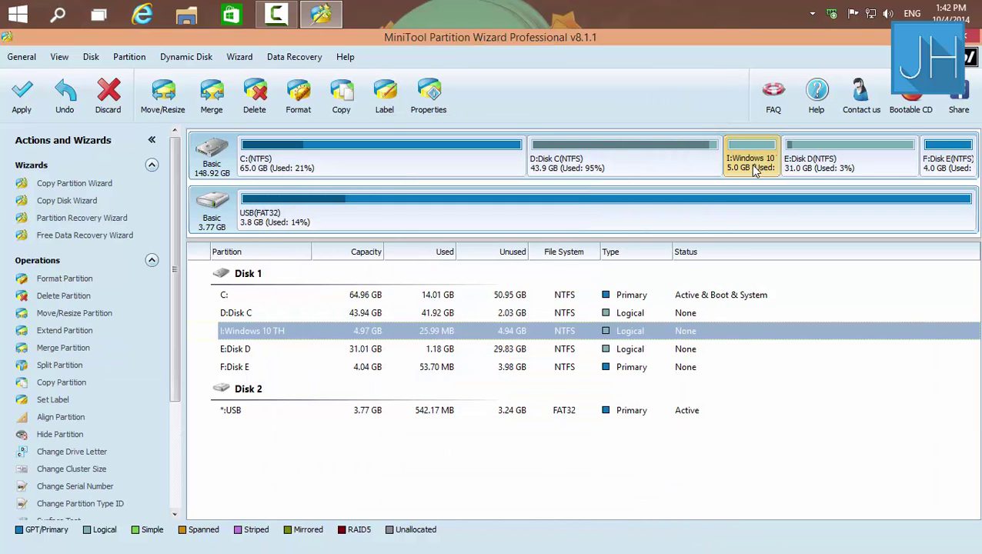
Apply the pending resize and create operations to the disk and dismiss the completion message.
left_click(21, 96)
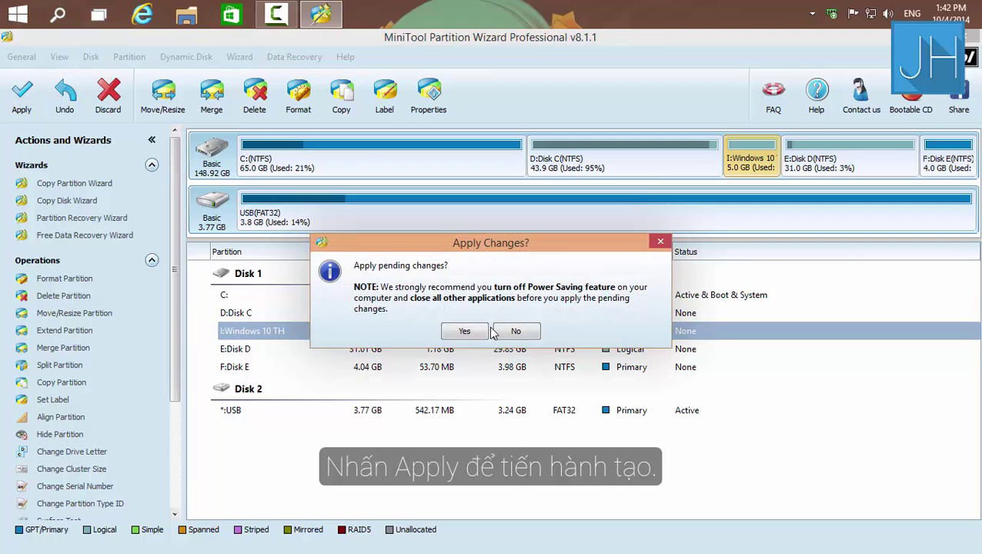
left_click(465, 331)
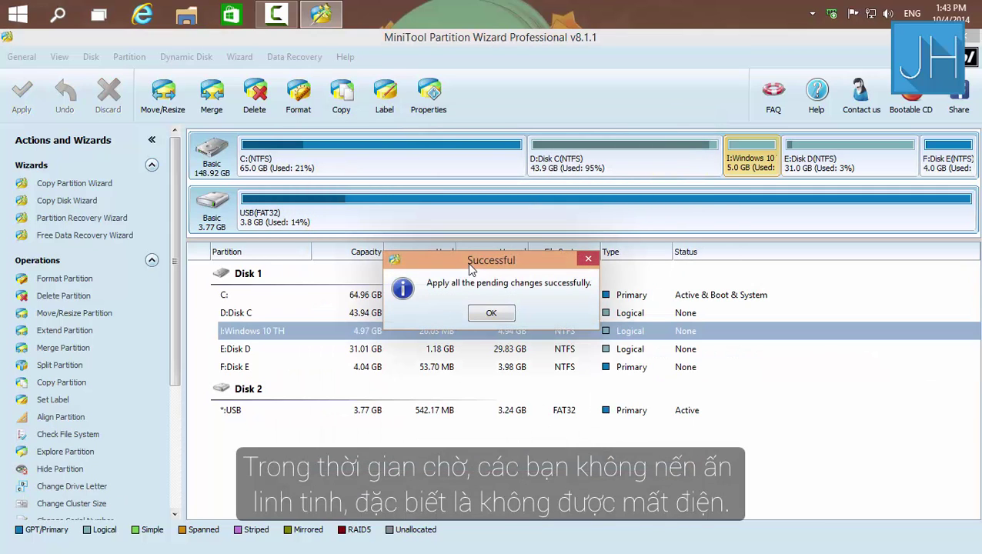
left_click(481, 312)
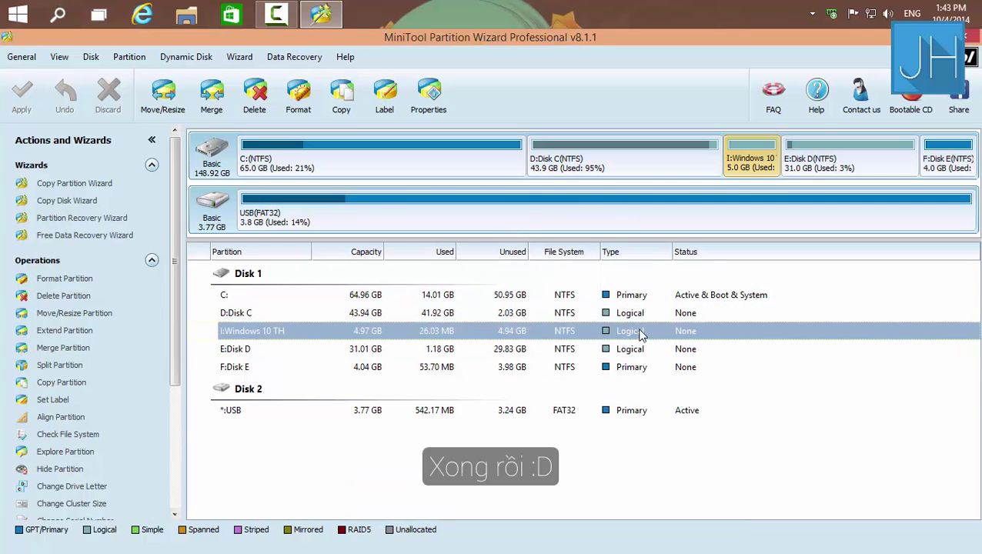
Switch to File Explorer, maximize its window and check the drives listed under This PC.
left_click(187, 14)
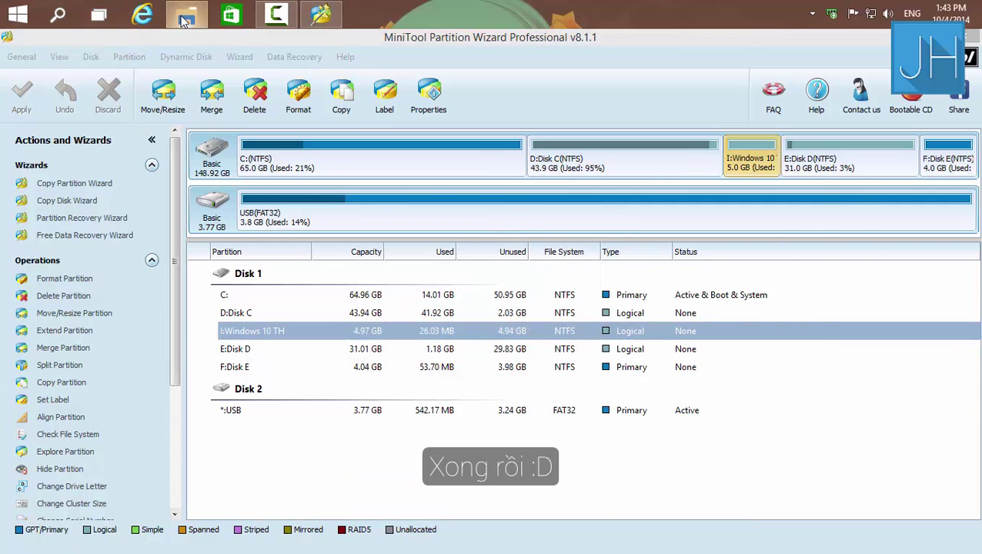
double_click(527, 86)
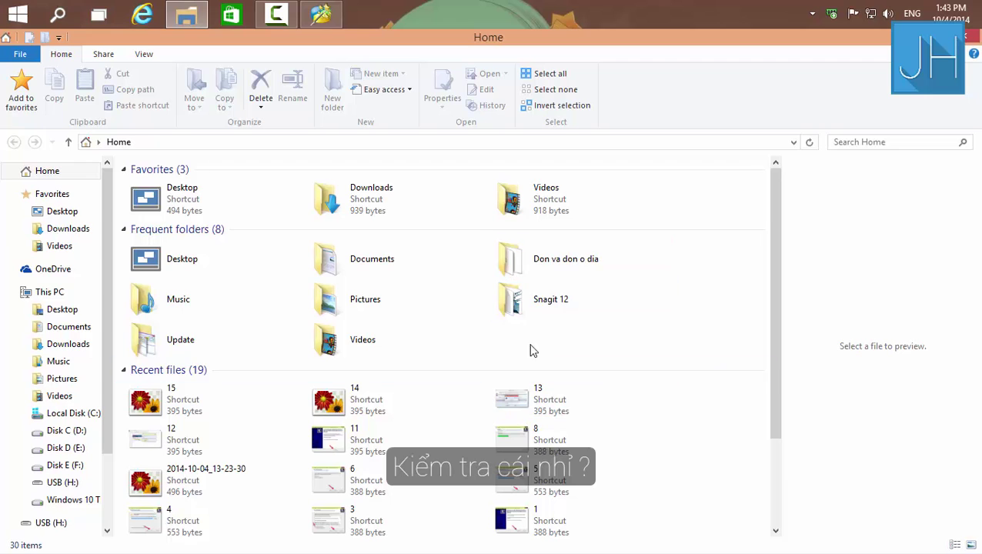
left_click_drag(776, 256, 764, 382)
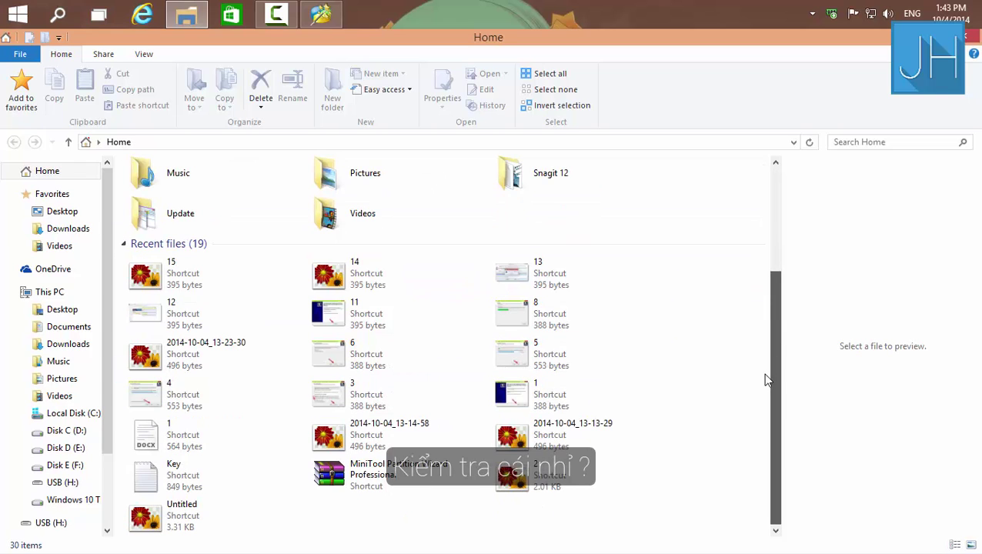
left_click(51, 293)
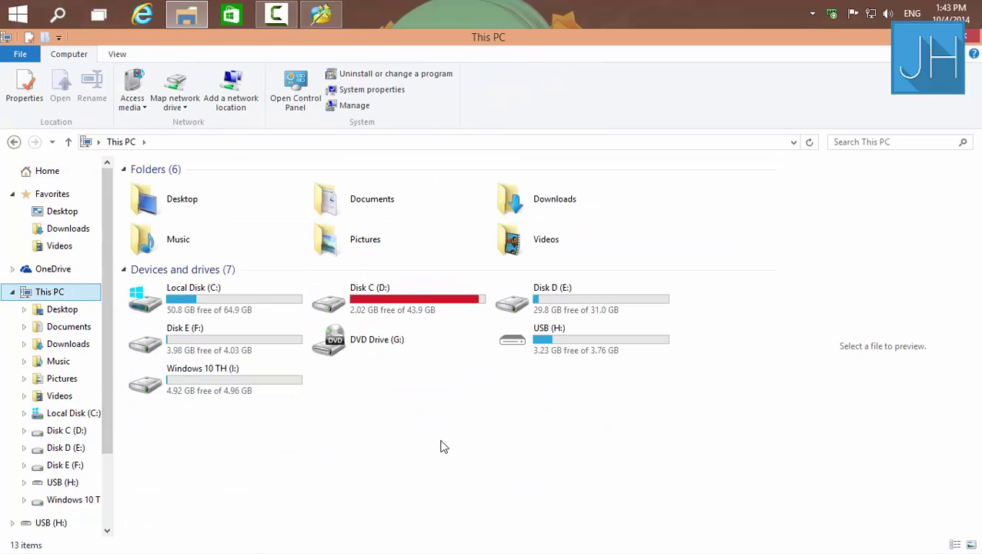
Check the properties of the Windows 10 TH (I:) drive, look inside the drive and return to This PC.
left_click(230, 389)
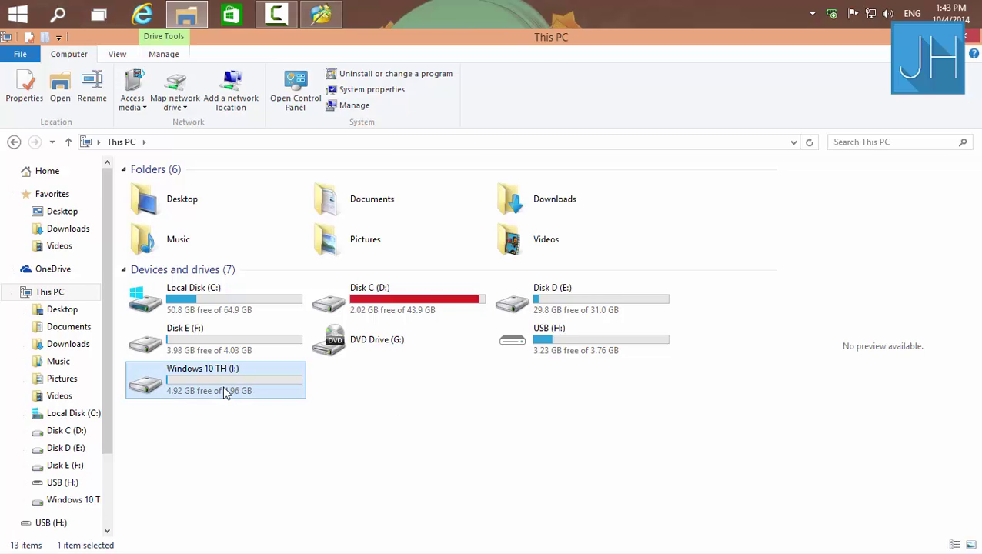
right_click(223, 388)
left_click(267, 377)
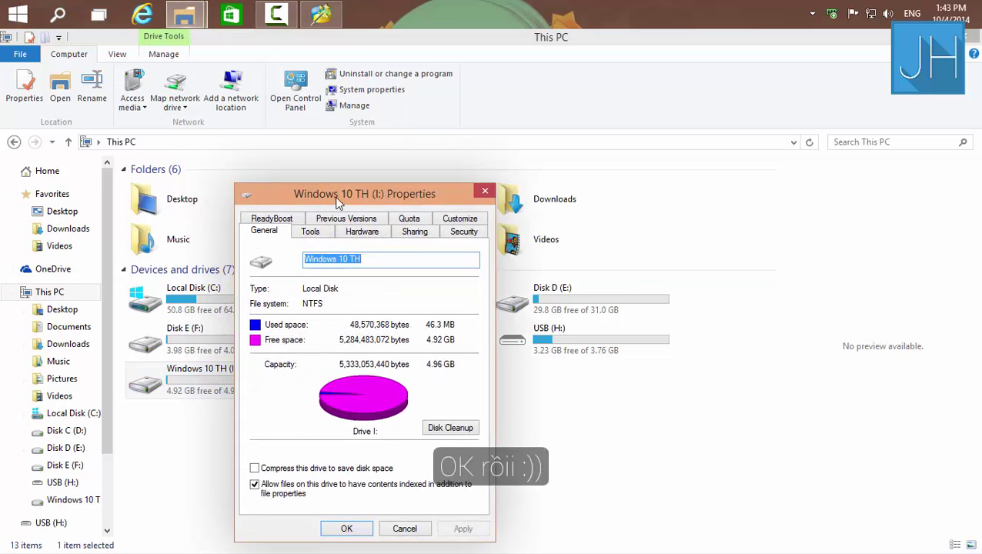
left_click_drag(316, 193, 416, 195)
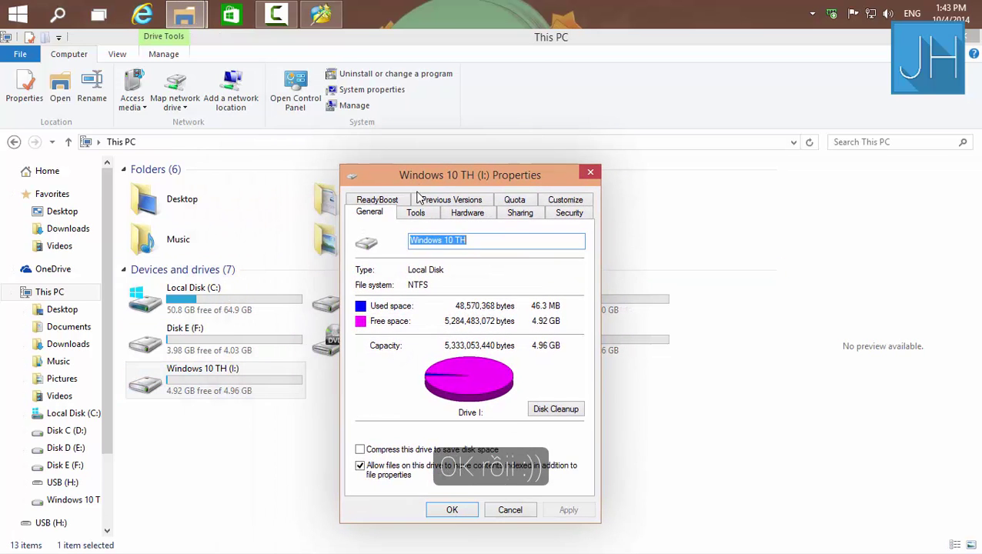
left_click(590, 172)
double_click(203, 388)
left_click(14, 141)
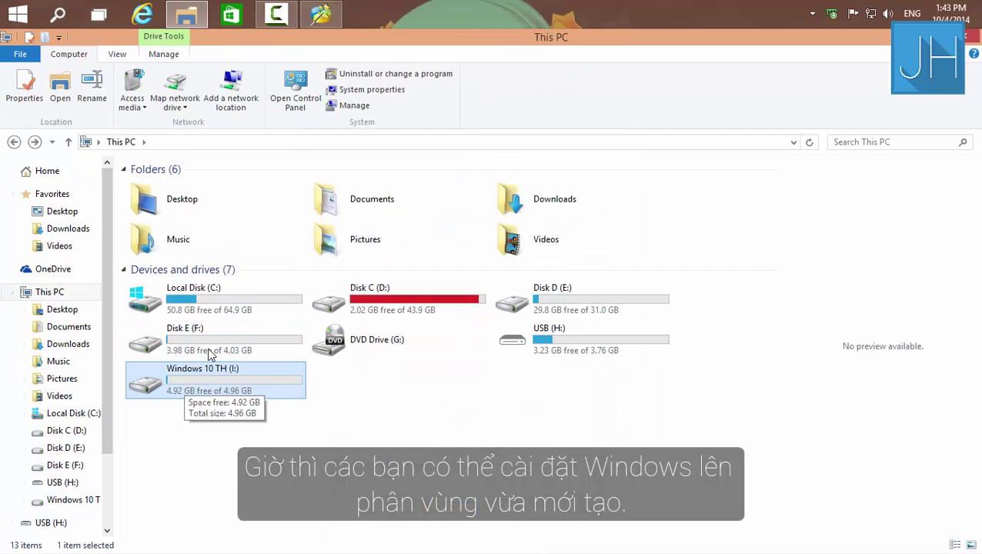
Examine the capacity and free space of Disk D (E:) in its properties, and close them.
right_click(604, 289)
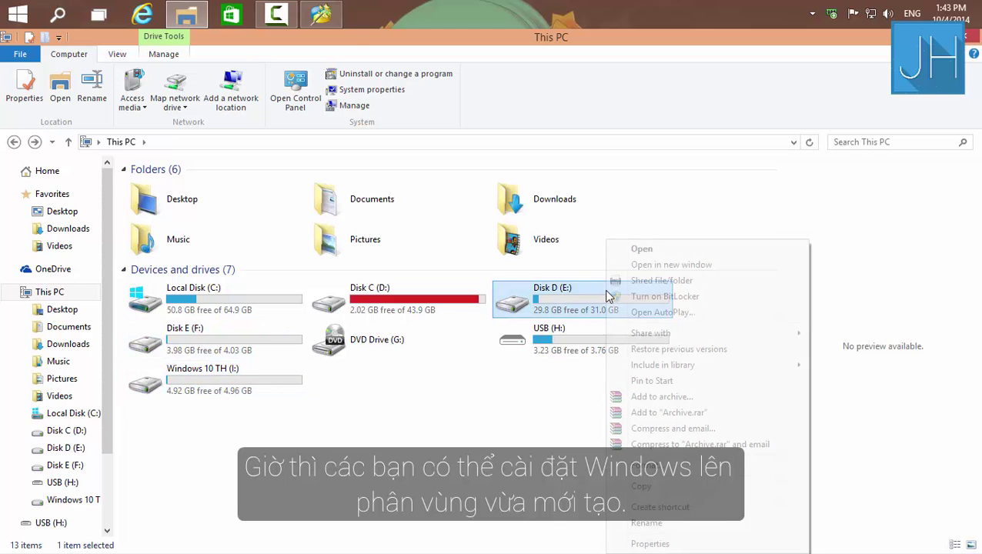
left_click(650, 543)
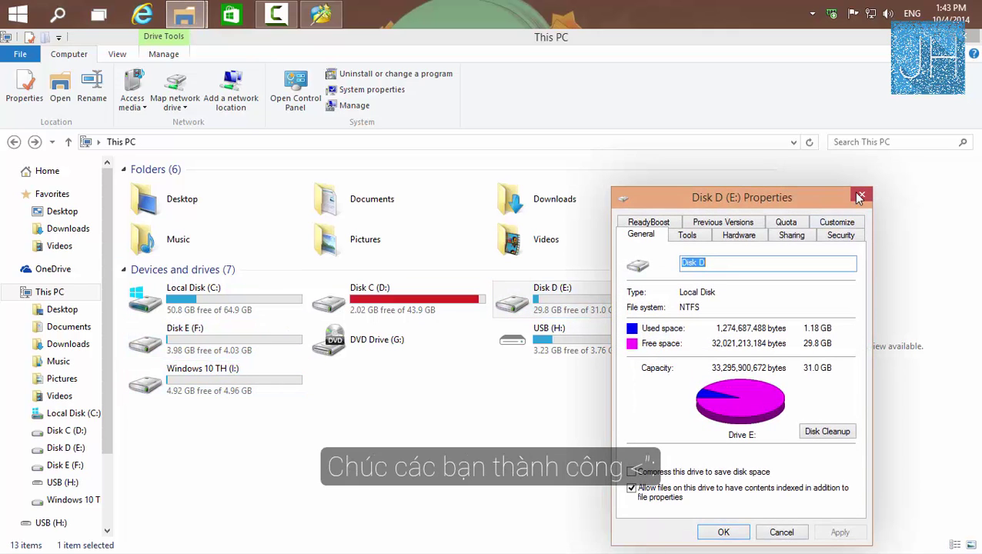
left_click(855, 193)
Close the File Explorer window to return to MiniTool Partition Wizard.
left_click(304, 317)
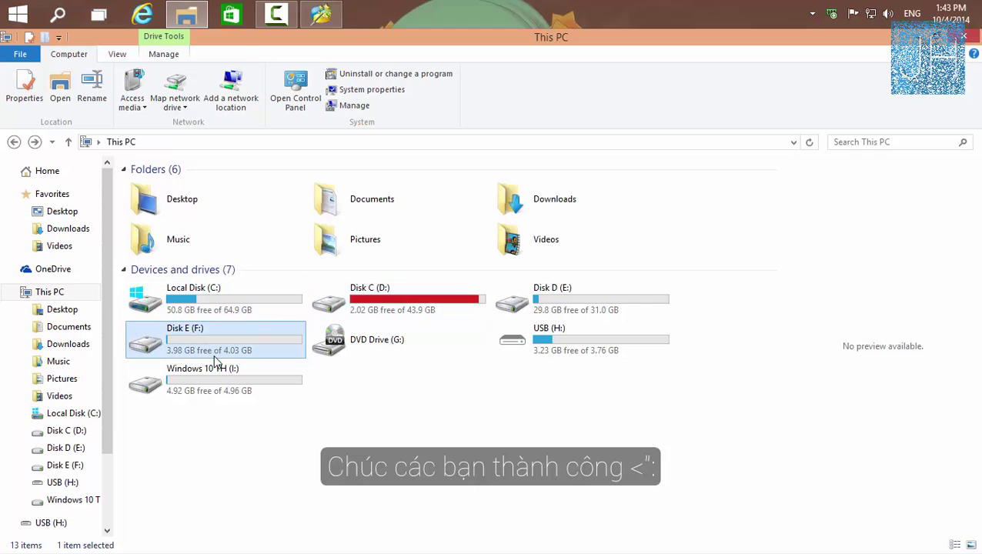
left_click(225, 391)
left_click(398, 381)
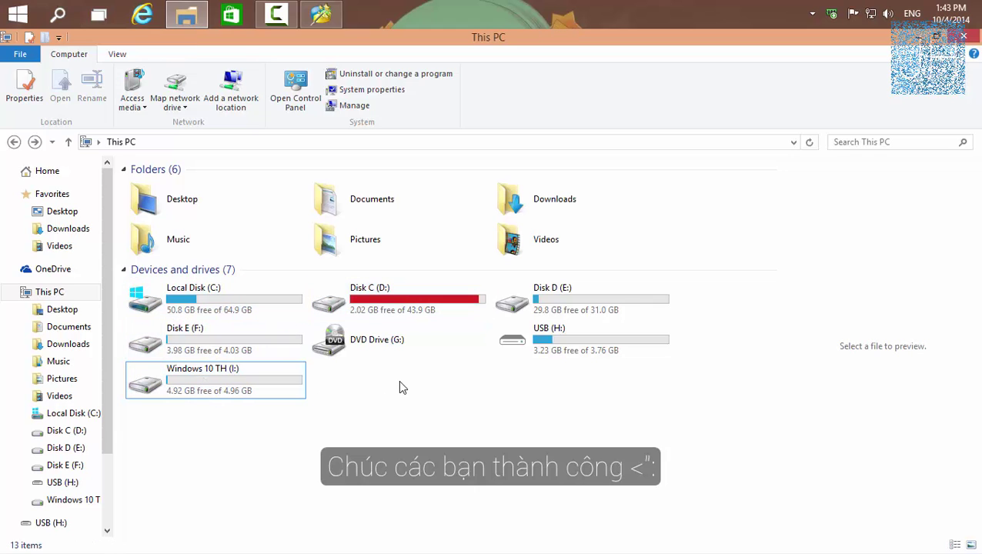
left_click(960, 38)
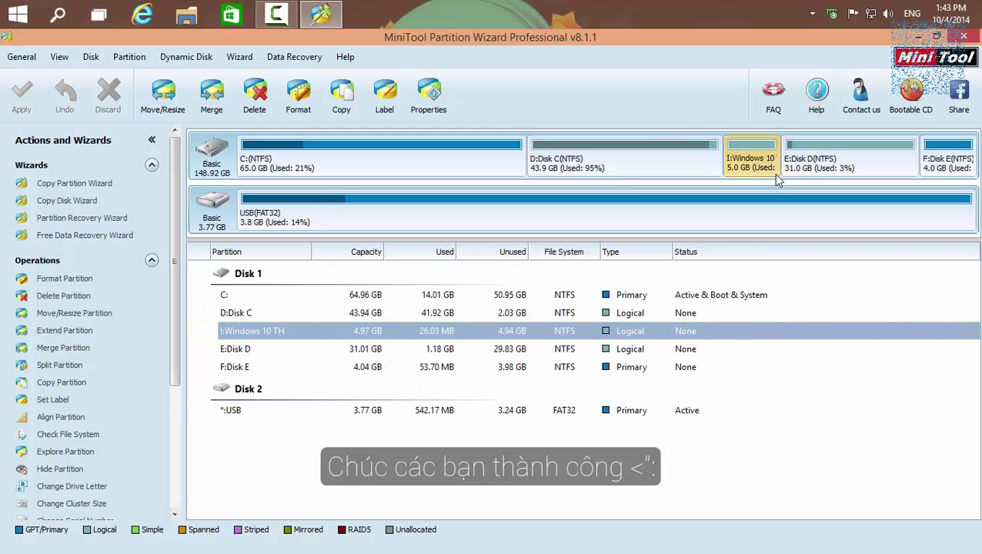